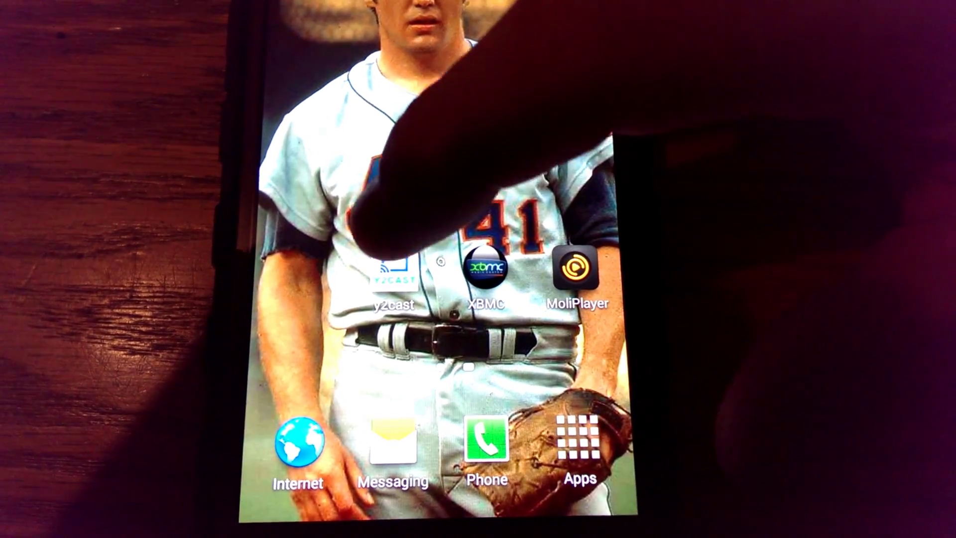
Connect y2cast to the Chromecast, then go back to the phone's home screen
left_click(394, 272)
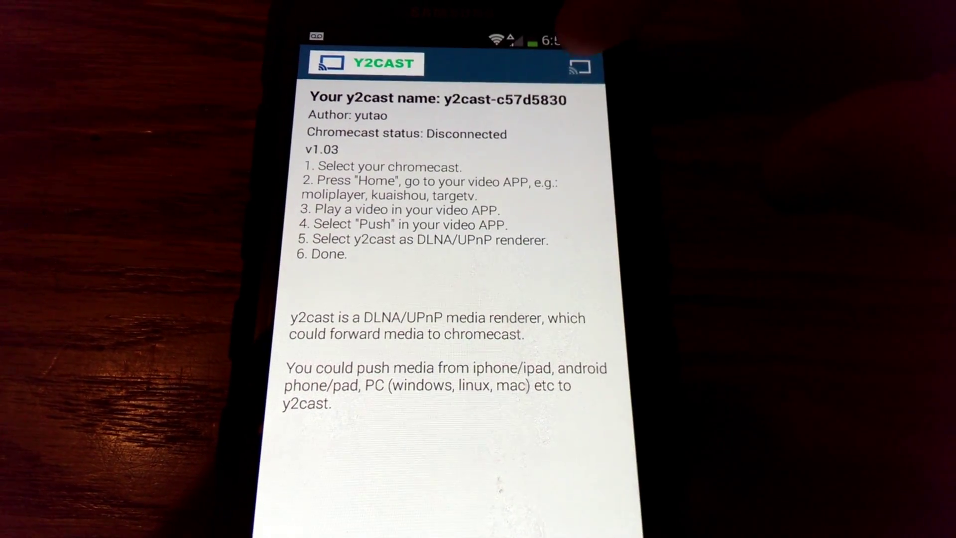
left_click(580, 67)
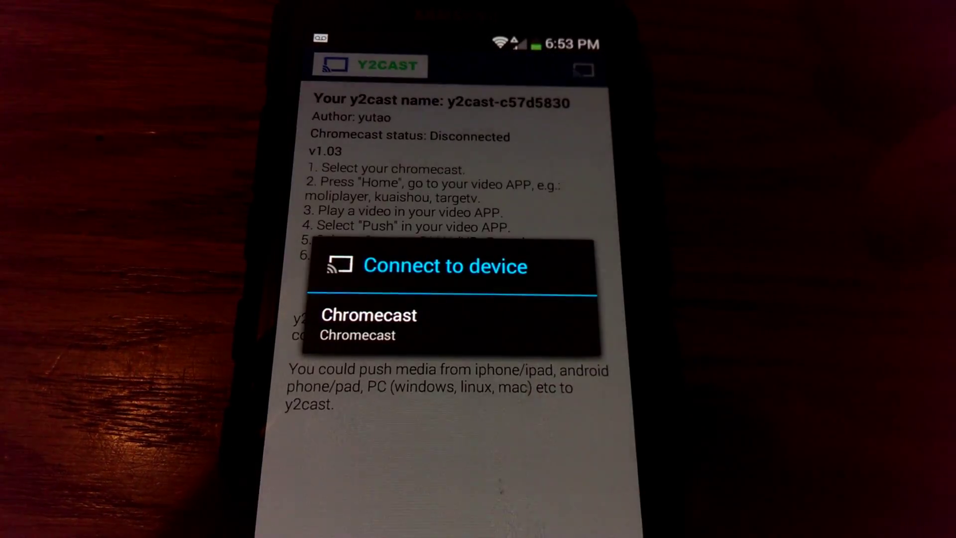
left_click(418, 327)
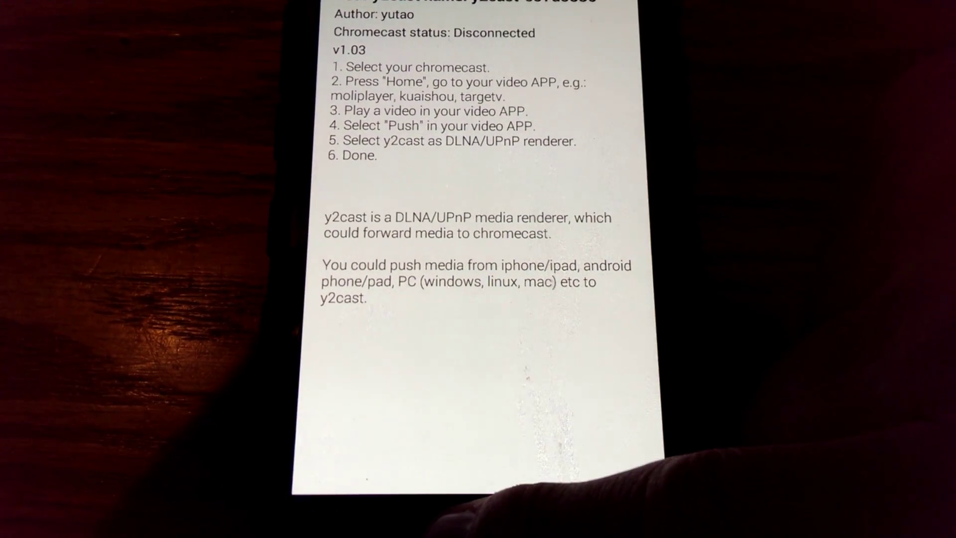
key("Home")
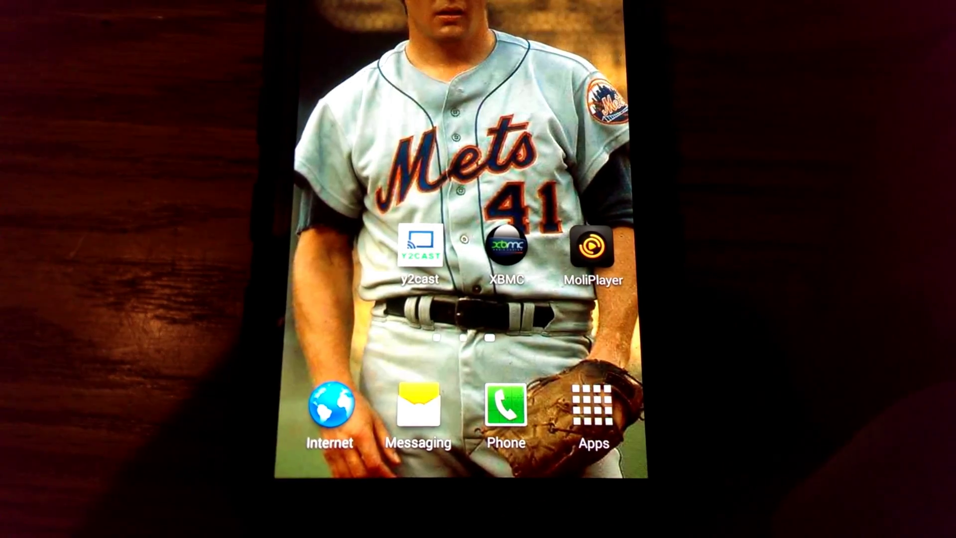
Play the third CNET On Cars episode from XBMC's CNET Podcasts video add-on
left_click(507, 247)
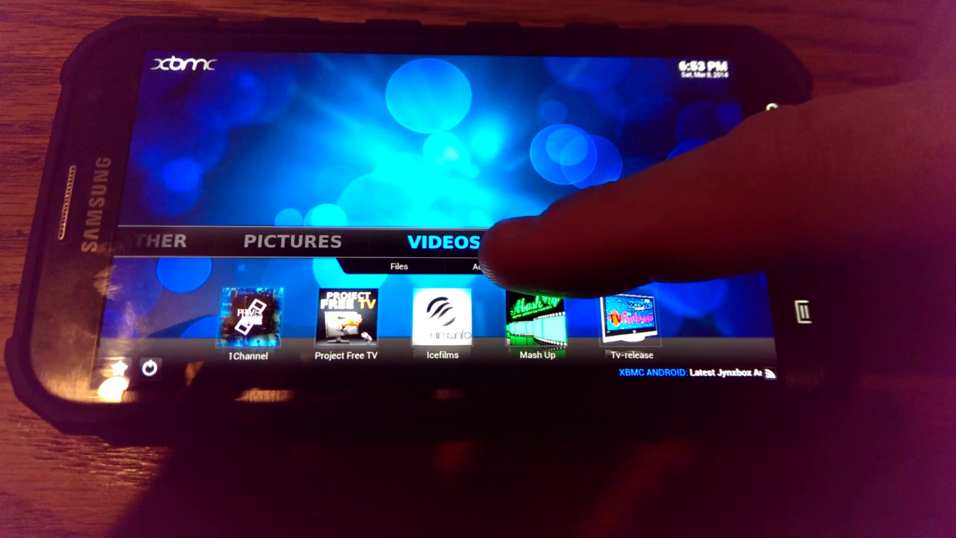
left_click(502, 274)
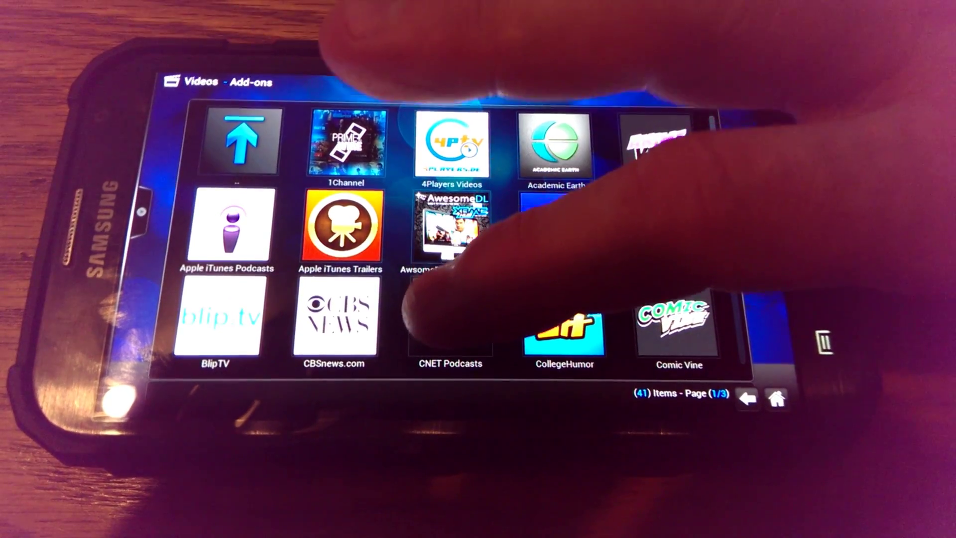
left_click(451, 310)
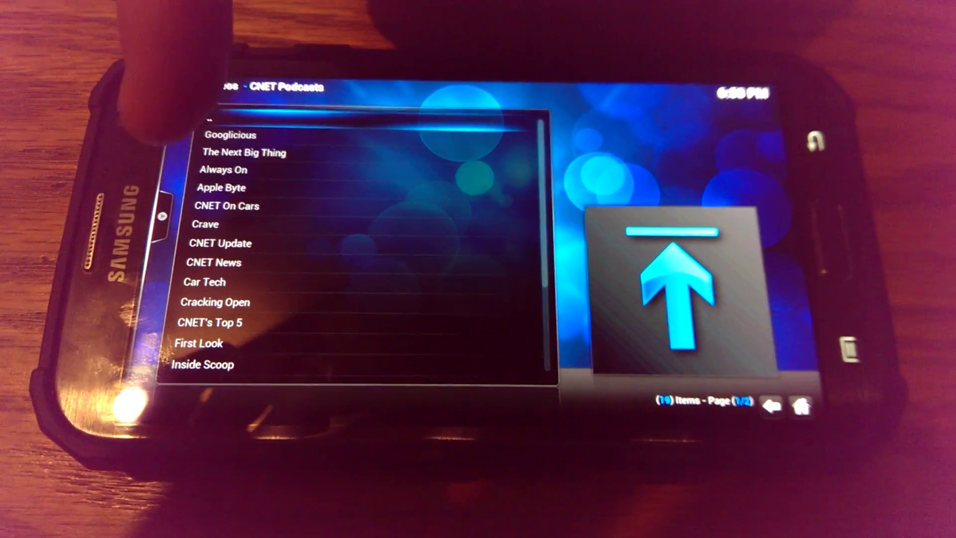
left_click(226, 205)
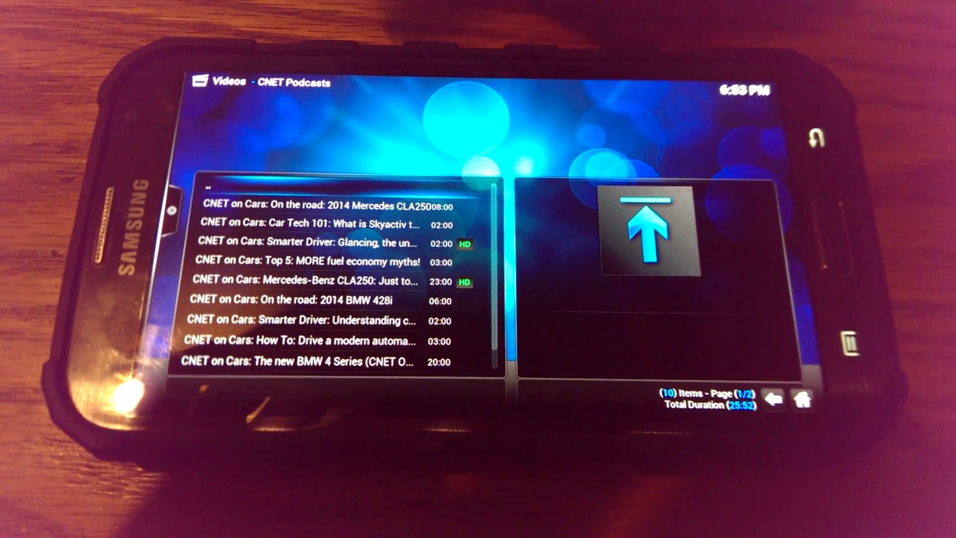
left_click(336, 243)
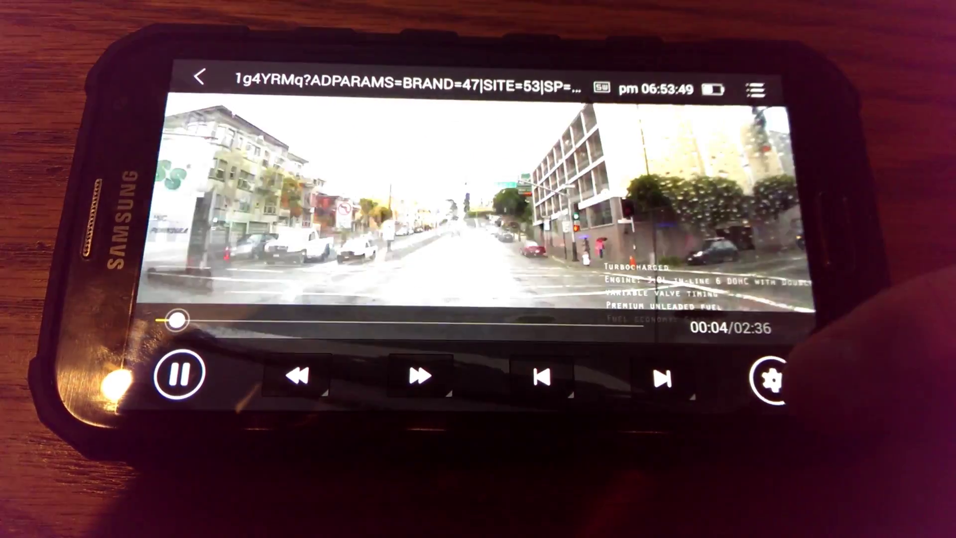
Render the playing CNET video to y2cast-c57d5830 from MoliPlayer's settings
left_click(775, 378)
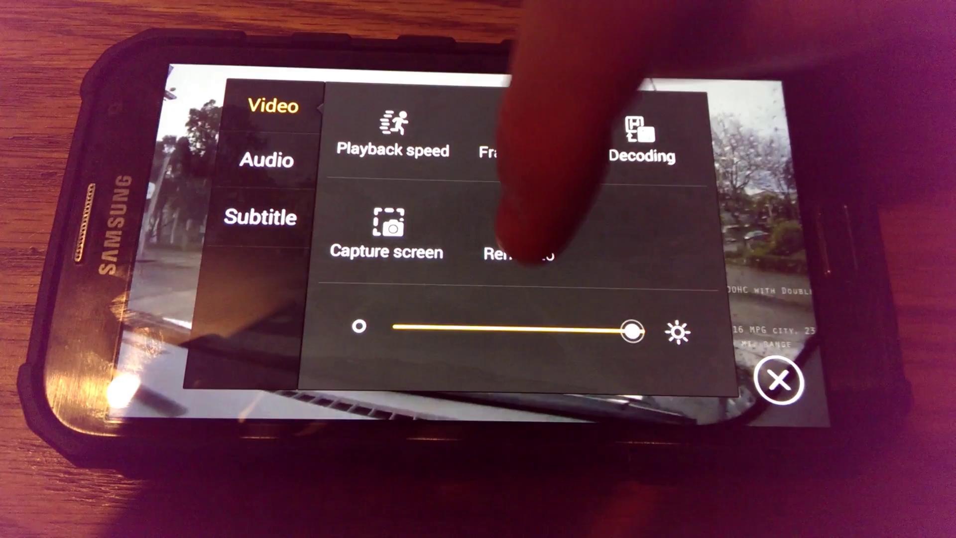
left_click(525, 253)
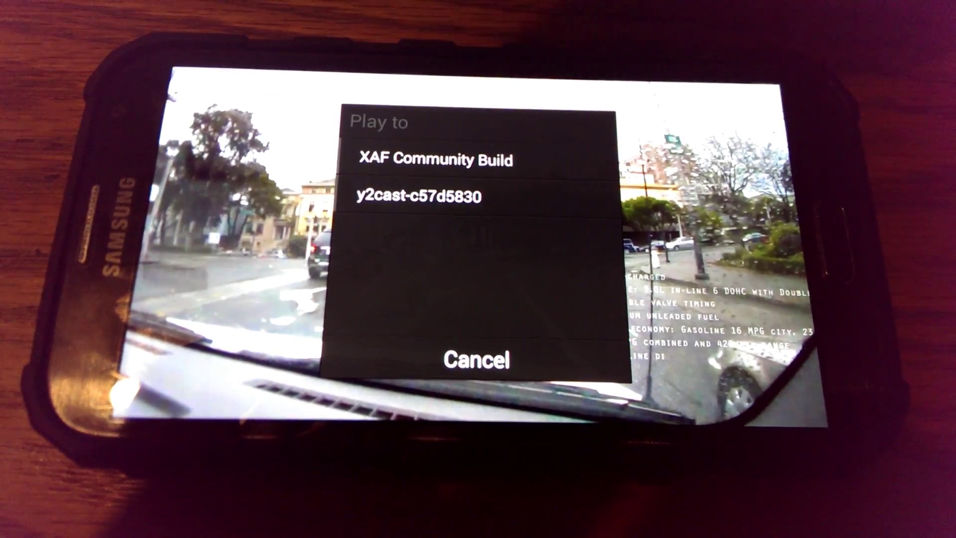
left_click(389, 196)
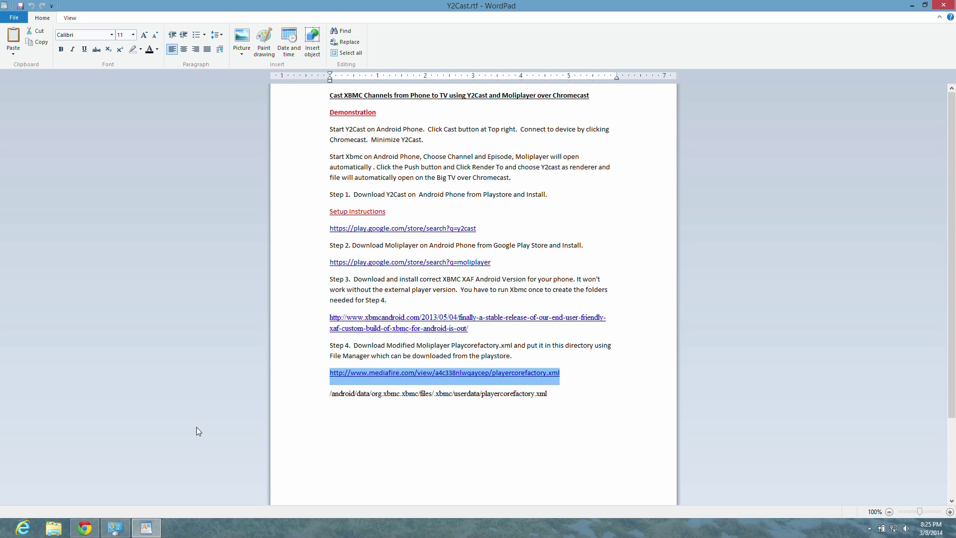
Bring the browser showing Google Play's y2cast search results to the front
left_click(84, 530)
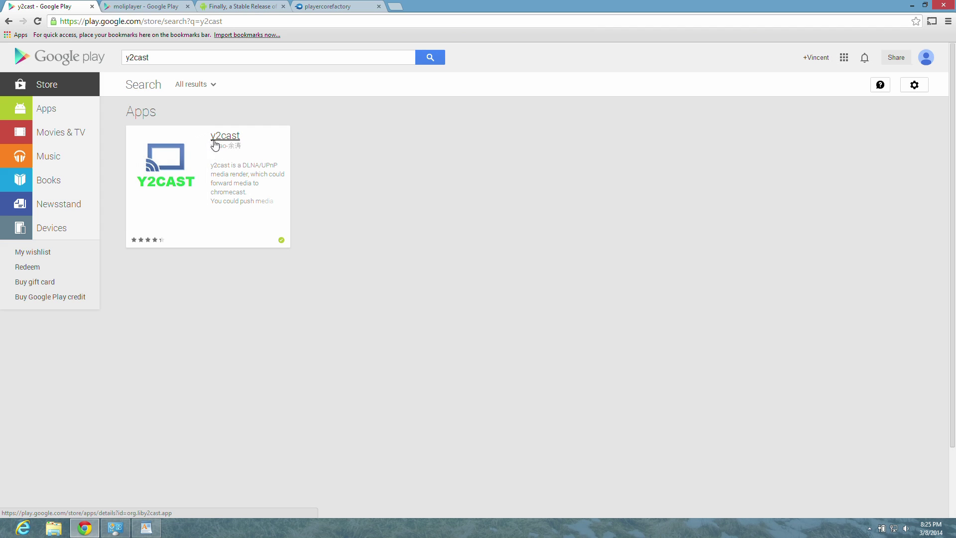
Open y2cast's Google Play details page and highlight its description's first sentence
left_click(172, 169)
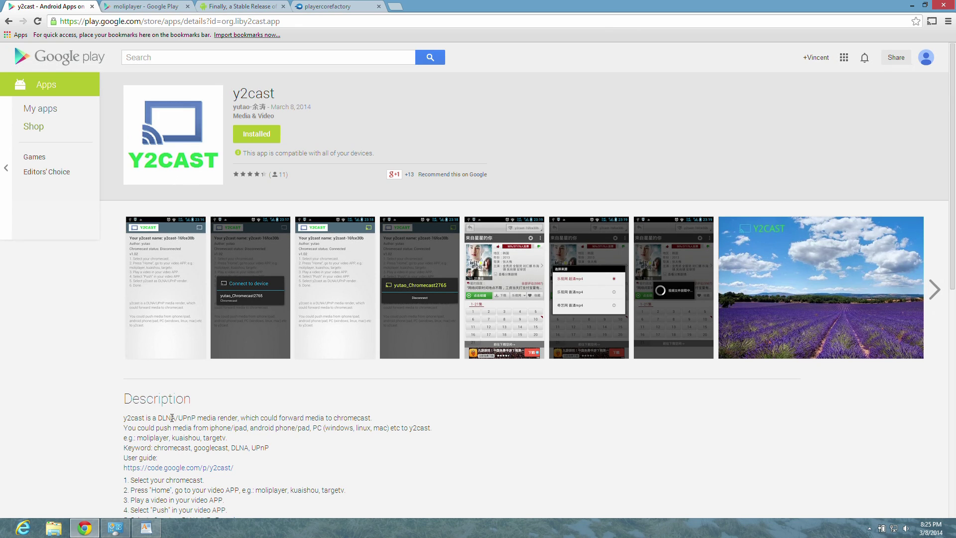
left_click_drag(125, 418, 362, 416)
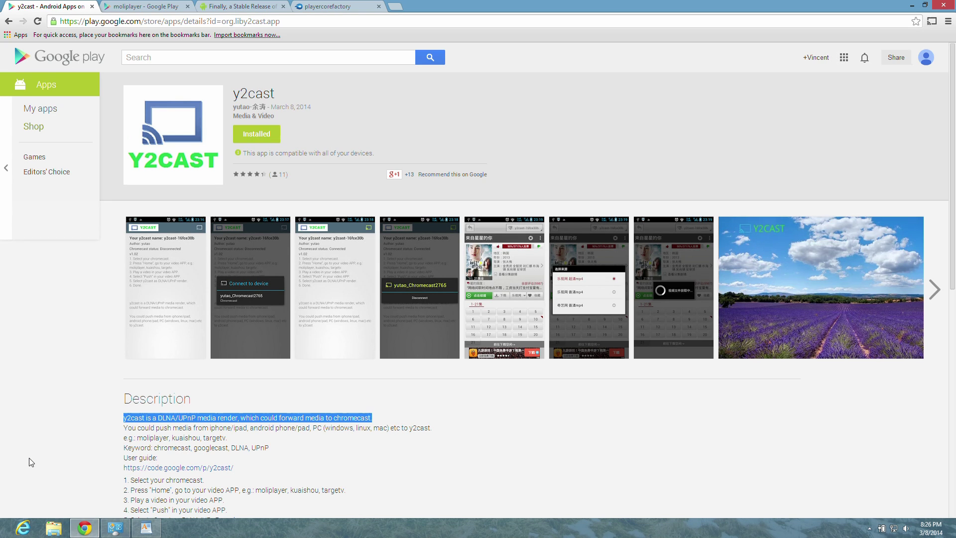
From the moliplayer results, open MoliPlayer's details page and highlight its supported-formats passage
left_click(122, 10)
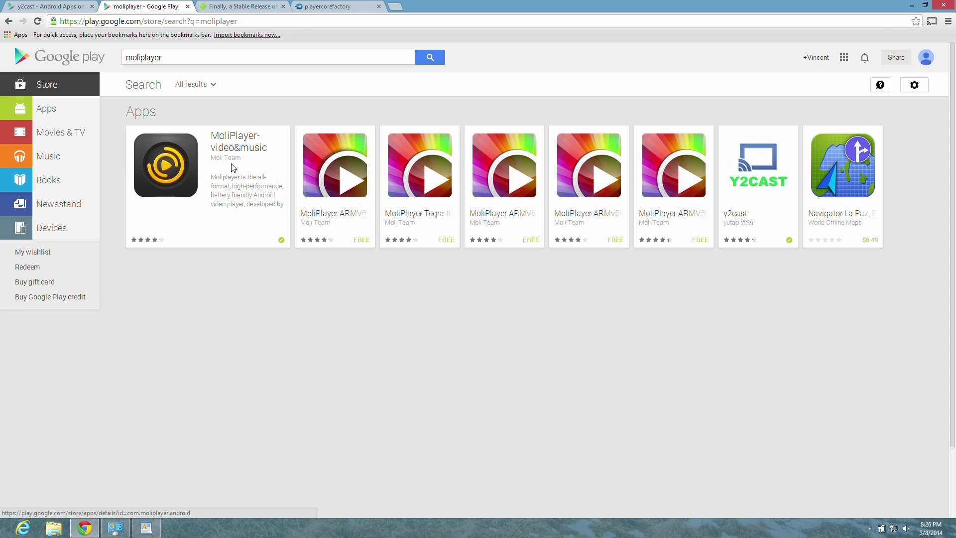
left_click(184, 158)
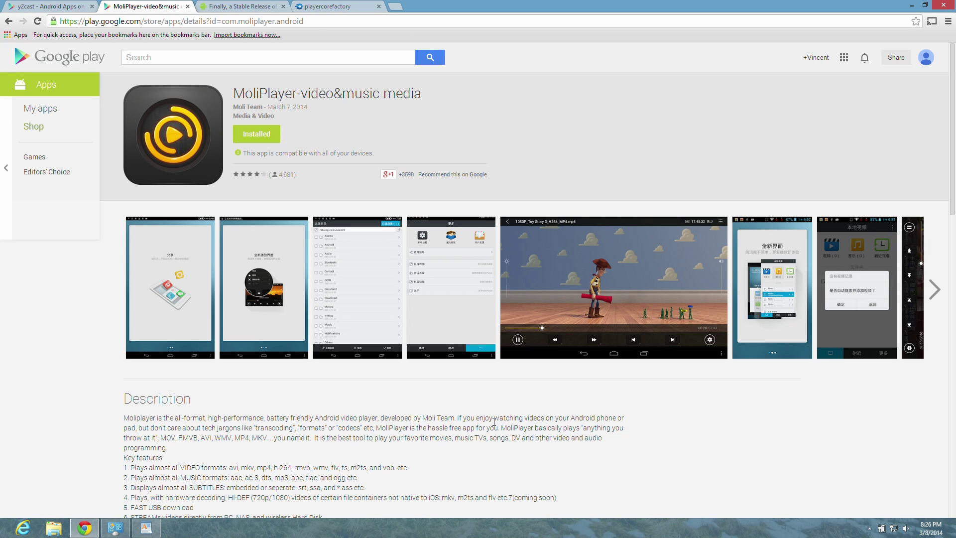
left_click_drag(503, 428, 425, 442)
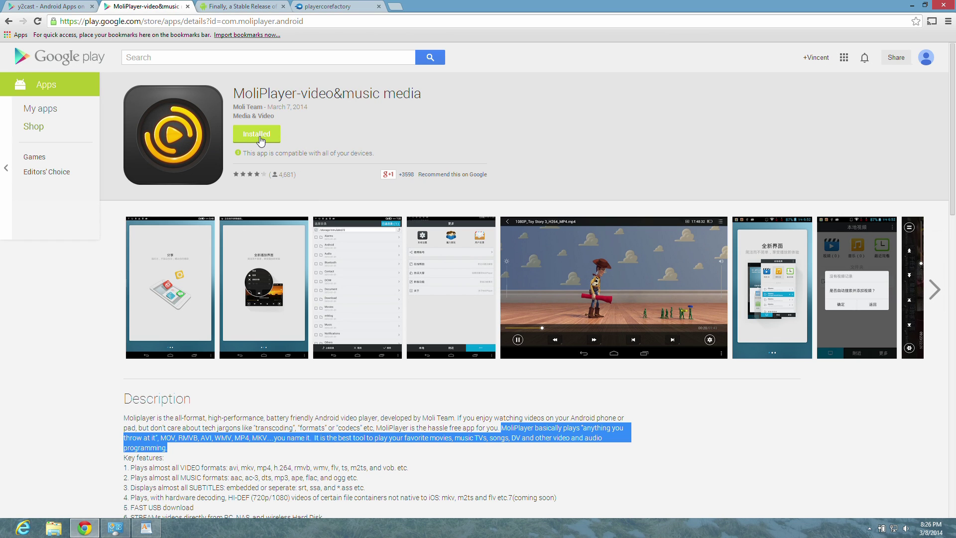
Switch to the 'Finally, a Stable Release' article and select its web address
left_click(228, 13)
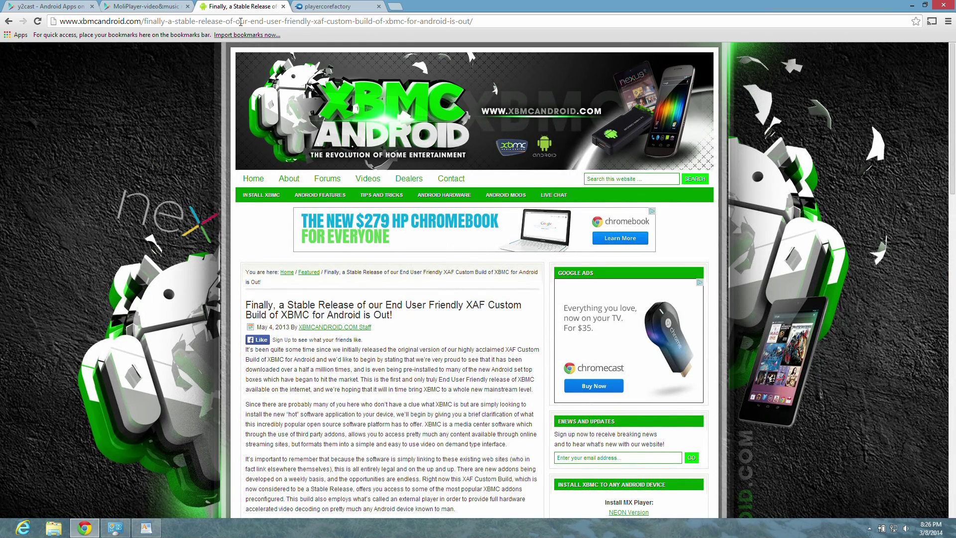
left_click(241, 22)
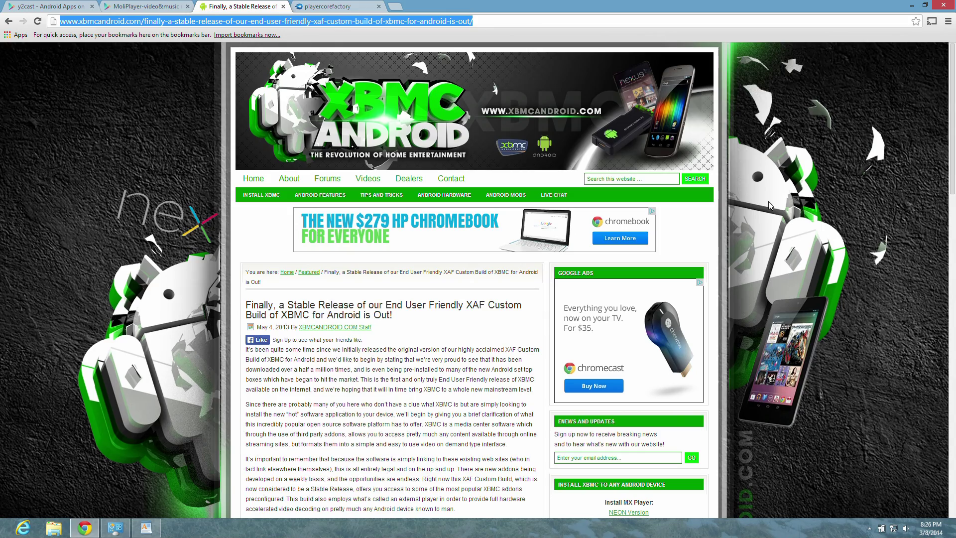
left_click_drag(951, 127, 951, 314)
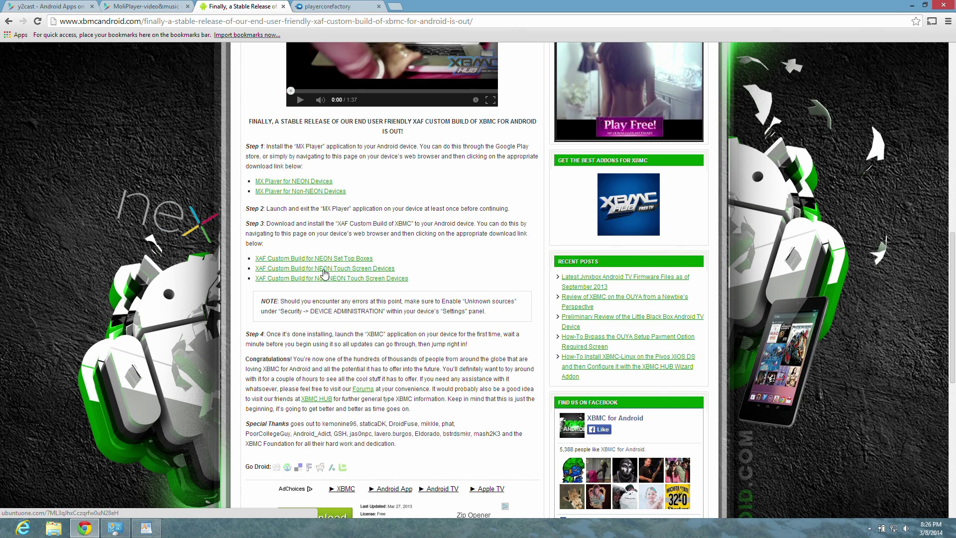
In playercorefactory.xml, highlight the Moliplayer rules (lines 111–117) and package name (line 100)
left_click(341, 11)
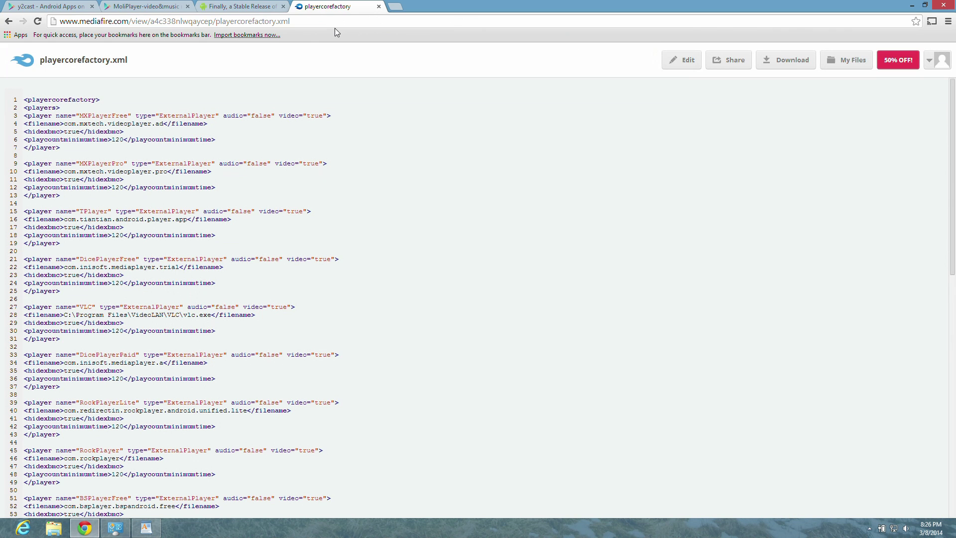
left_click(294, 21)
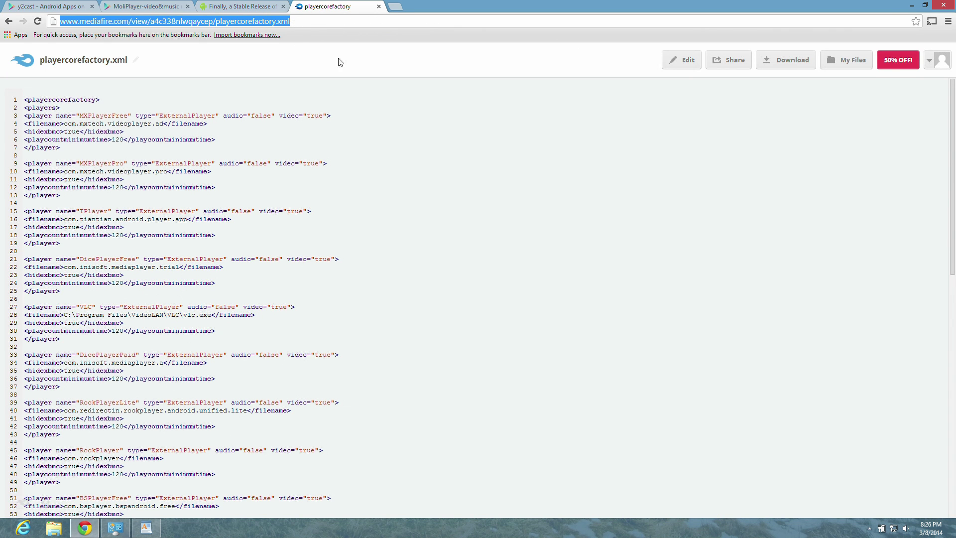
left_click_drag(953, 152, 953, 471)
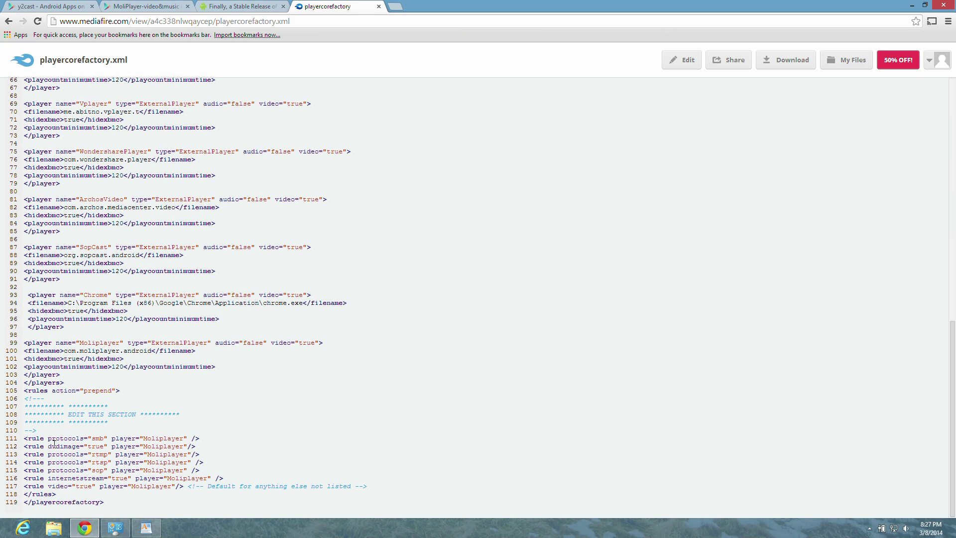
left_click_drag(143, 438, 191, 488)
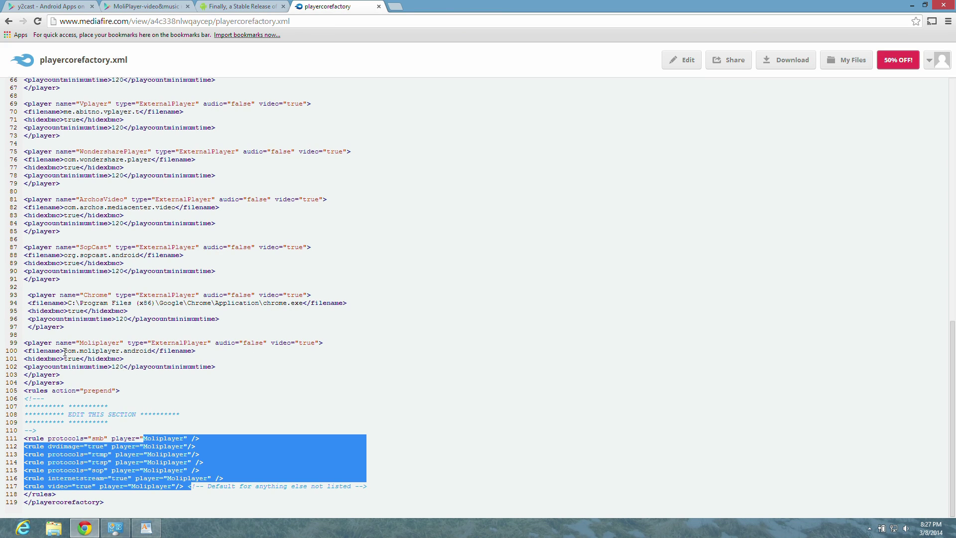
left_click_drag(65, 352, 145, 352)
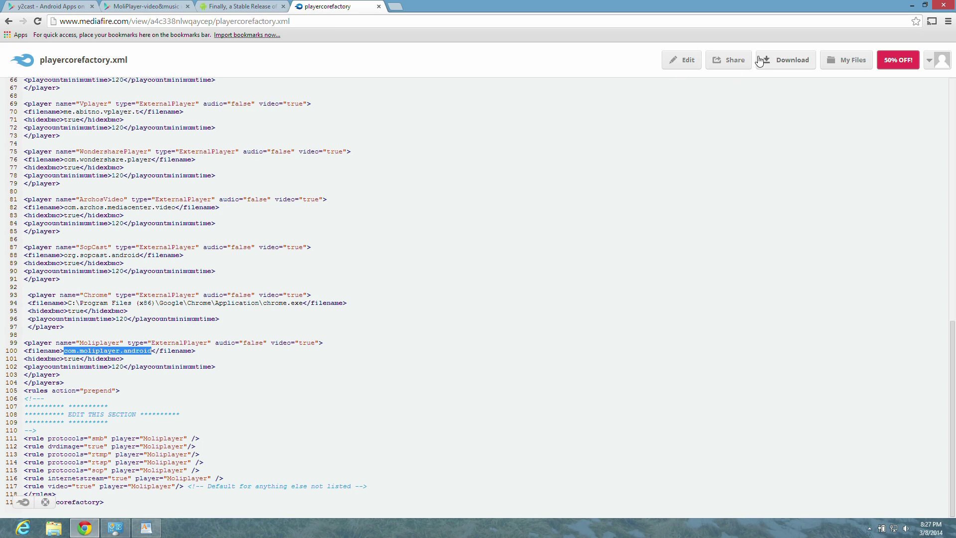
Go to the 4.21 KB playercorefactory.xml download page from its MediaFire viewer
left_click(775, 60)
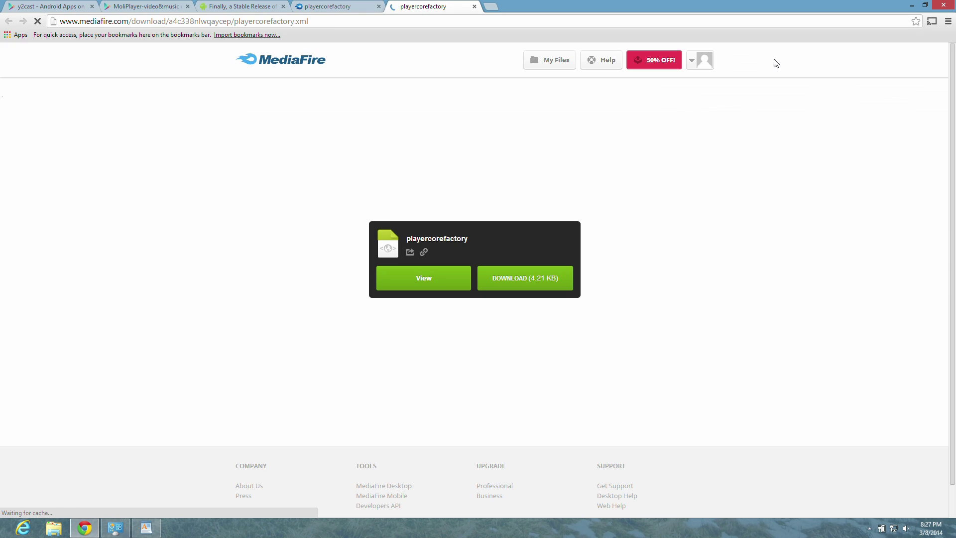